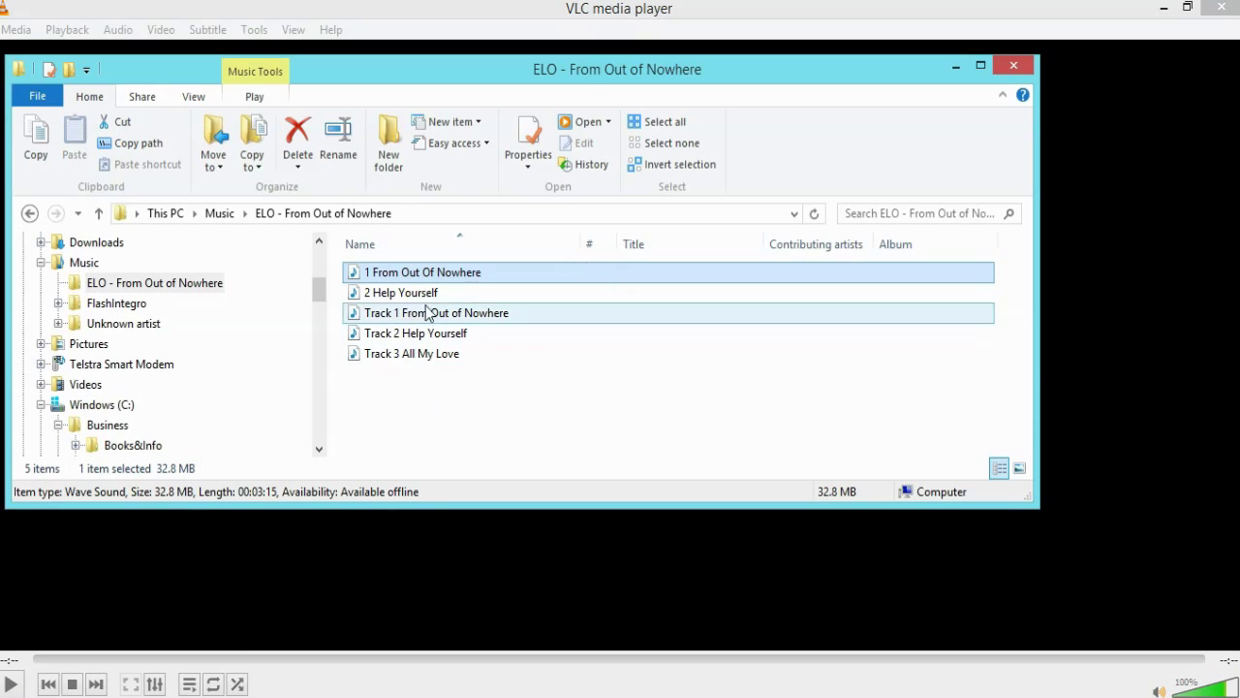
# Examine the file type, size and length of the WAV and MP3 tracks in the ELO - From Out of Nowhere folder
pyautogui.click(449, 274)
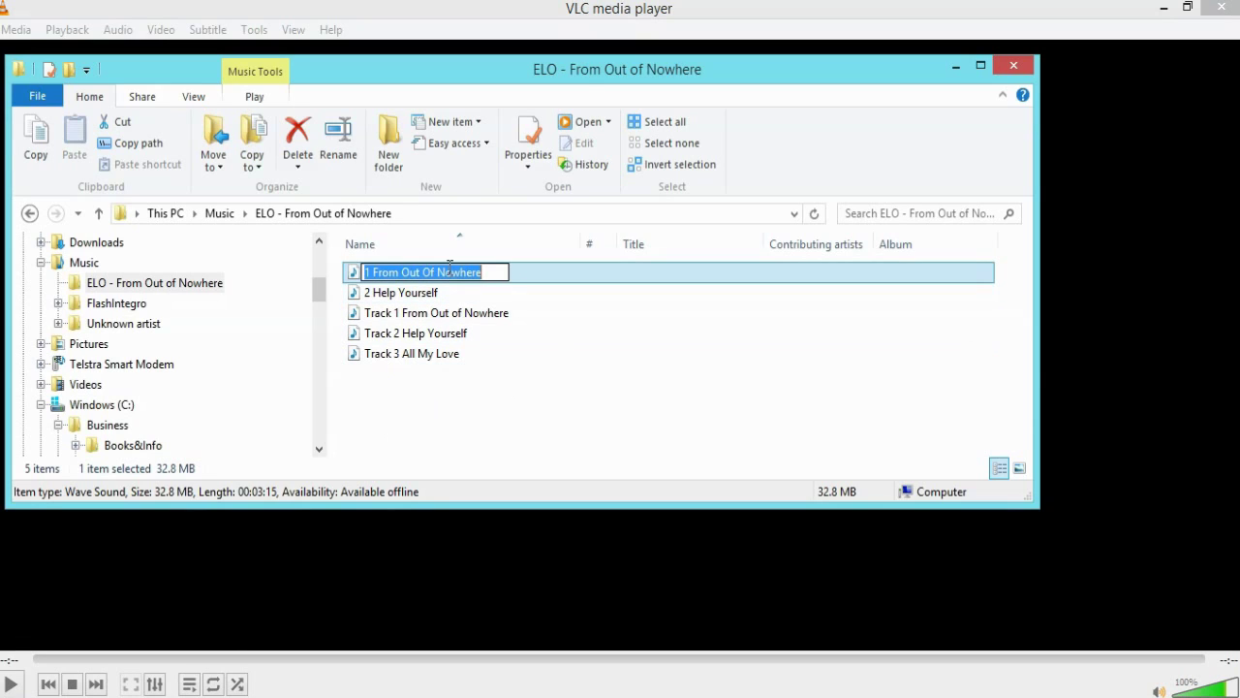
pyautogui.click(420, 313)
pyautogui.click(428, 277)
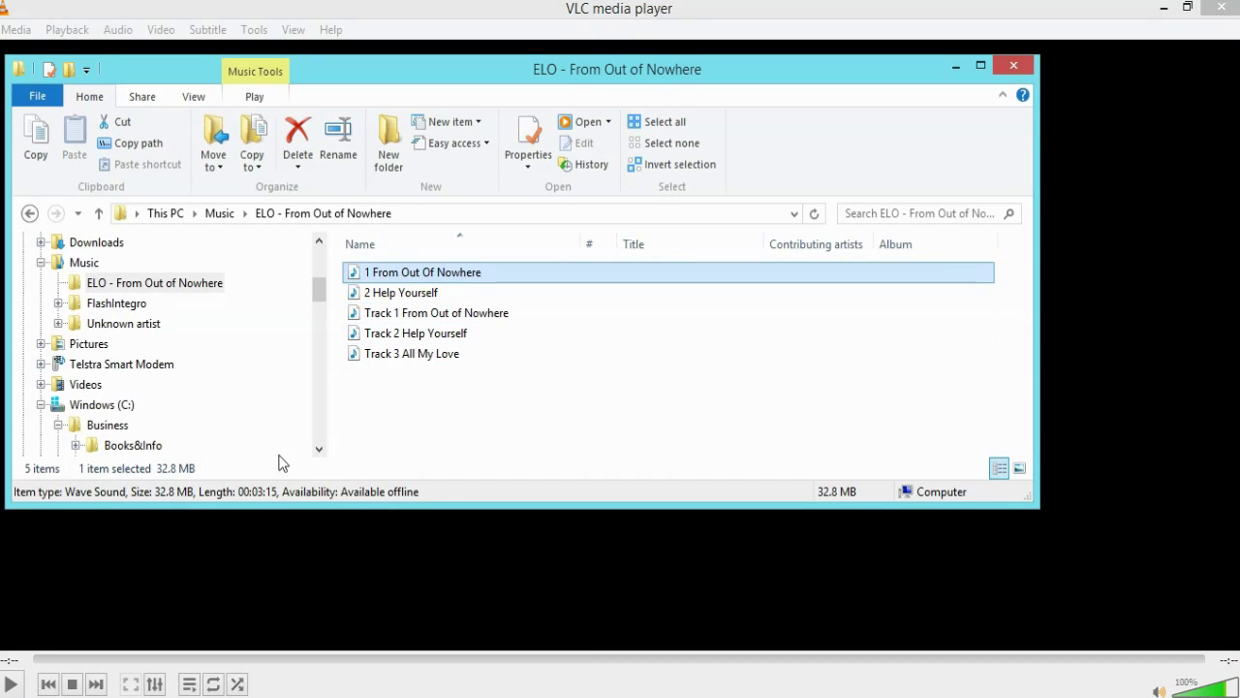
pyautogui.click(417, 301)
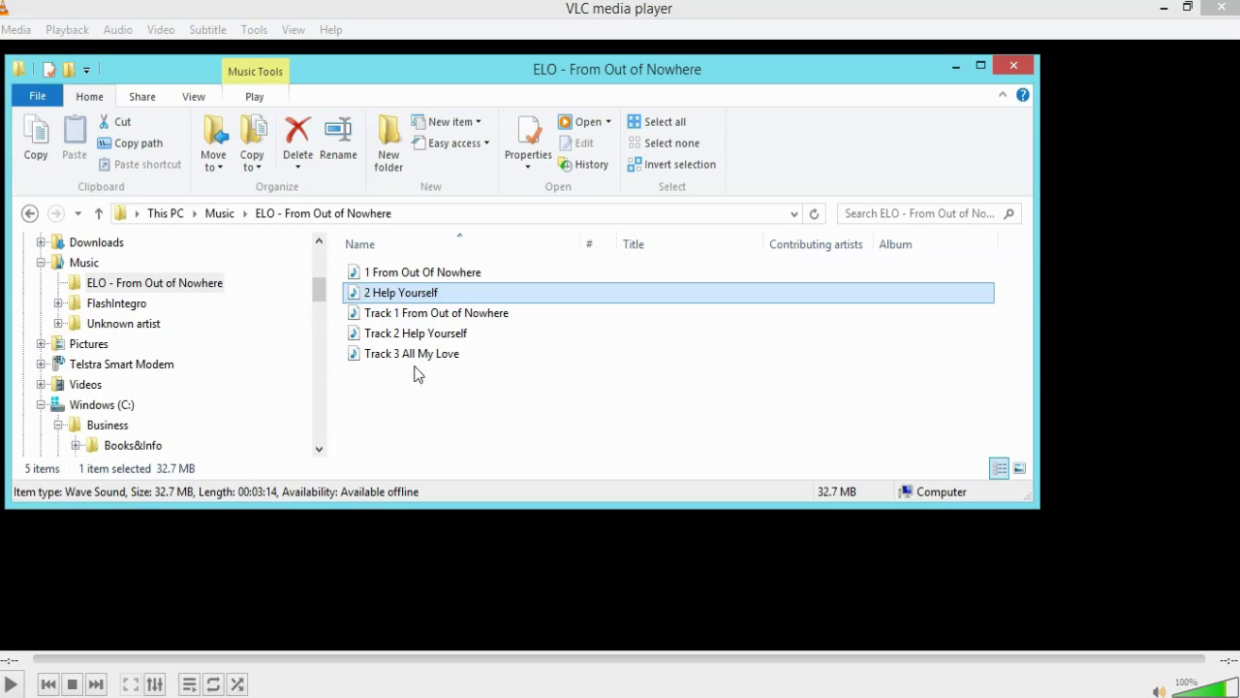
pyautogui.click(456, 317)
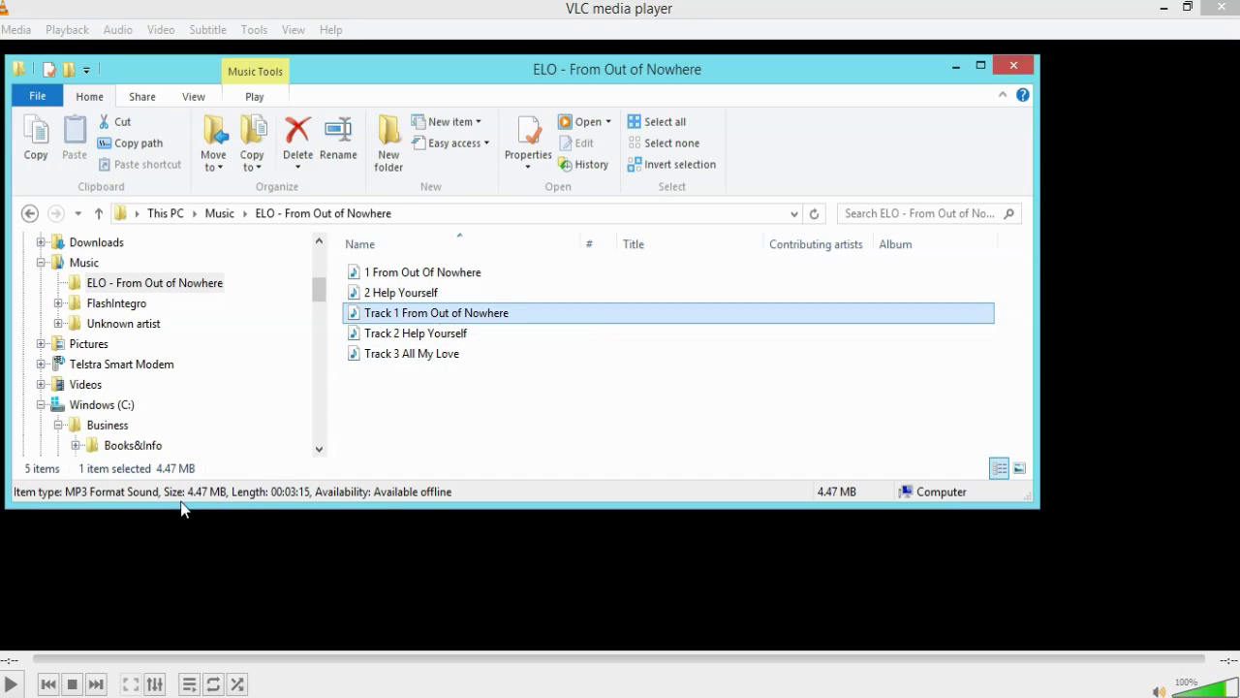
pyautogui.click(425, 339)
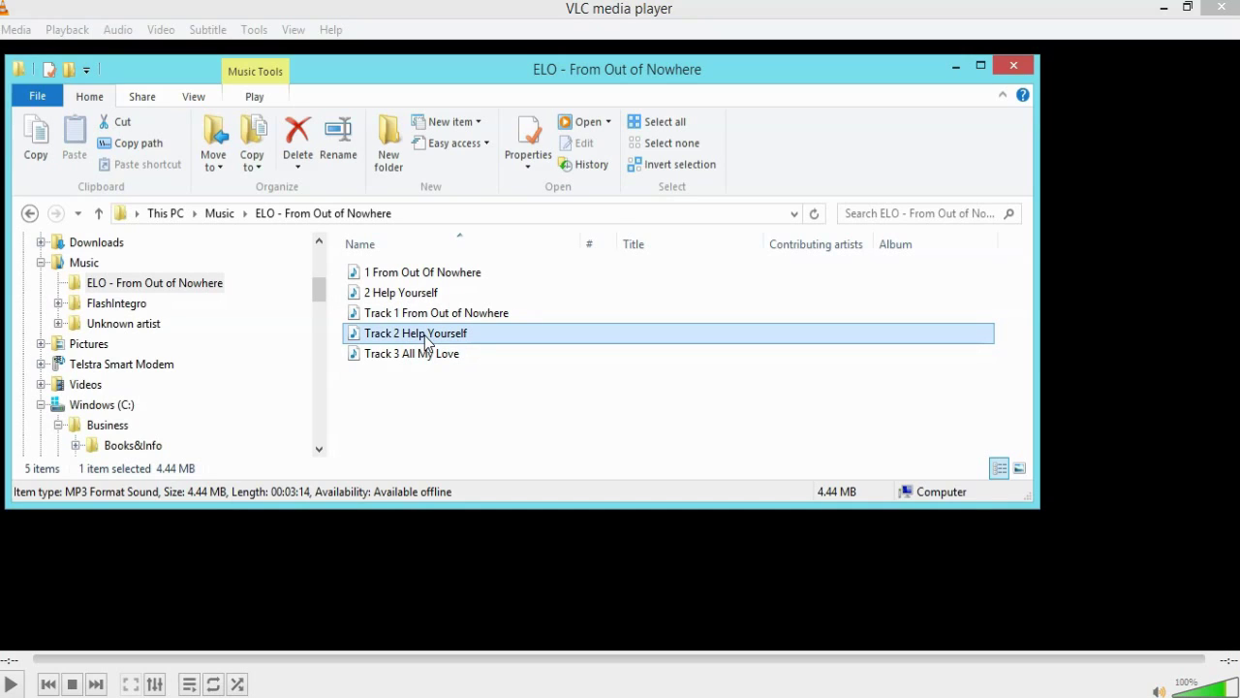
pyautogui.click(439, 359)
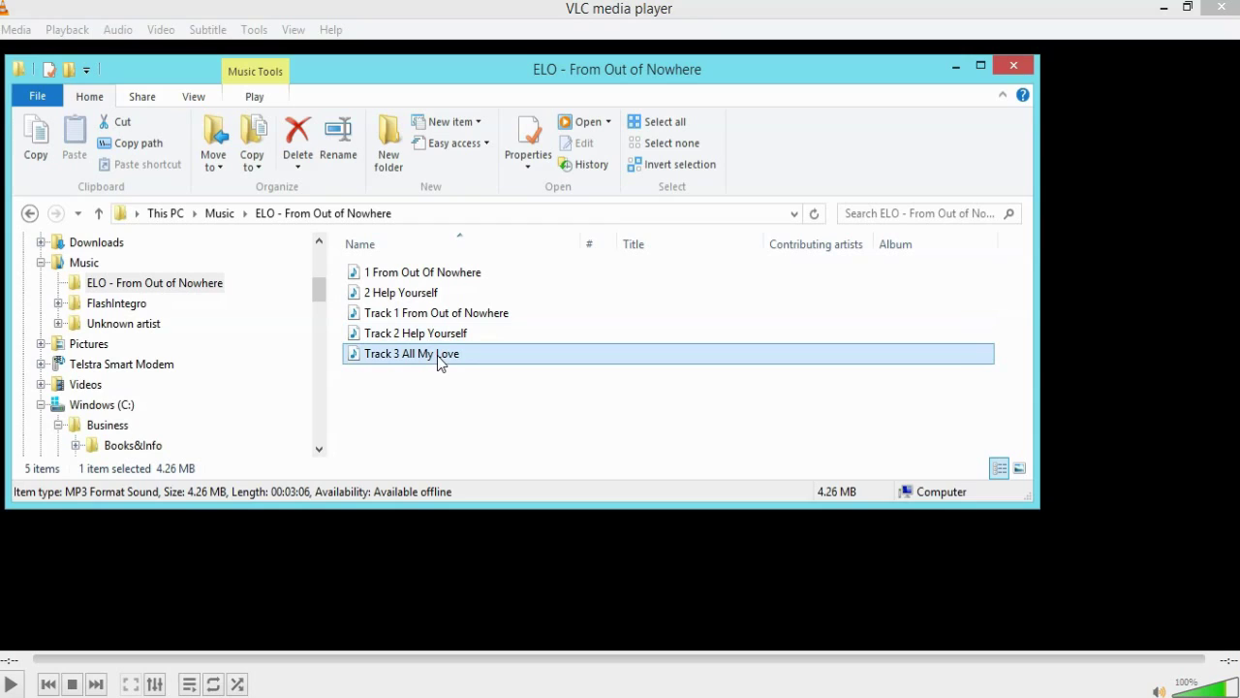
pyautogui.click(439, 274)
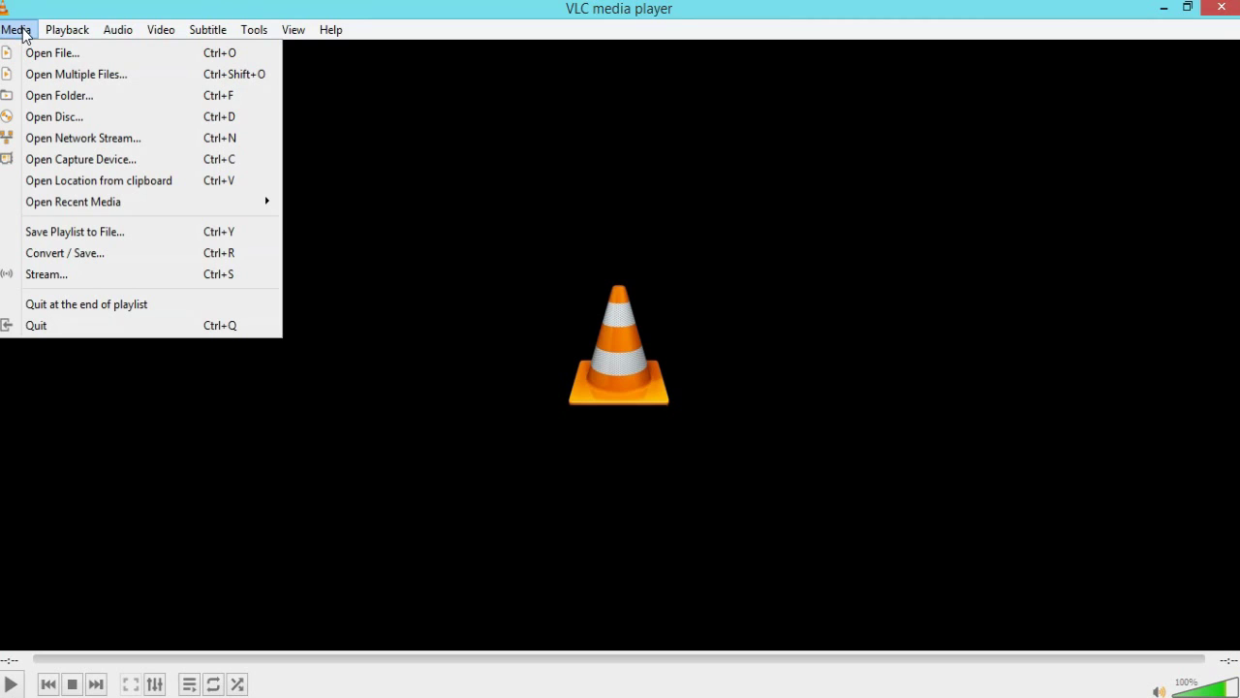
# Open the audio CD in drive E: as the source to convert, with track 4 as the starting position
pyautogui.click(97, 253)
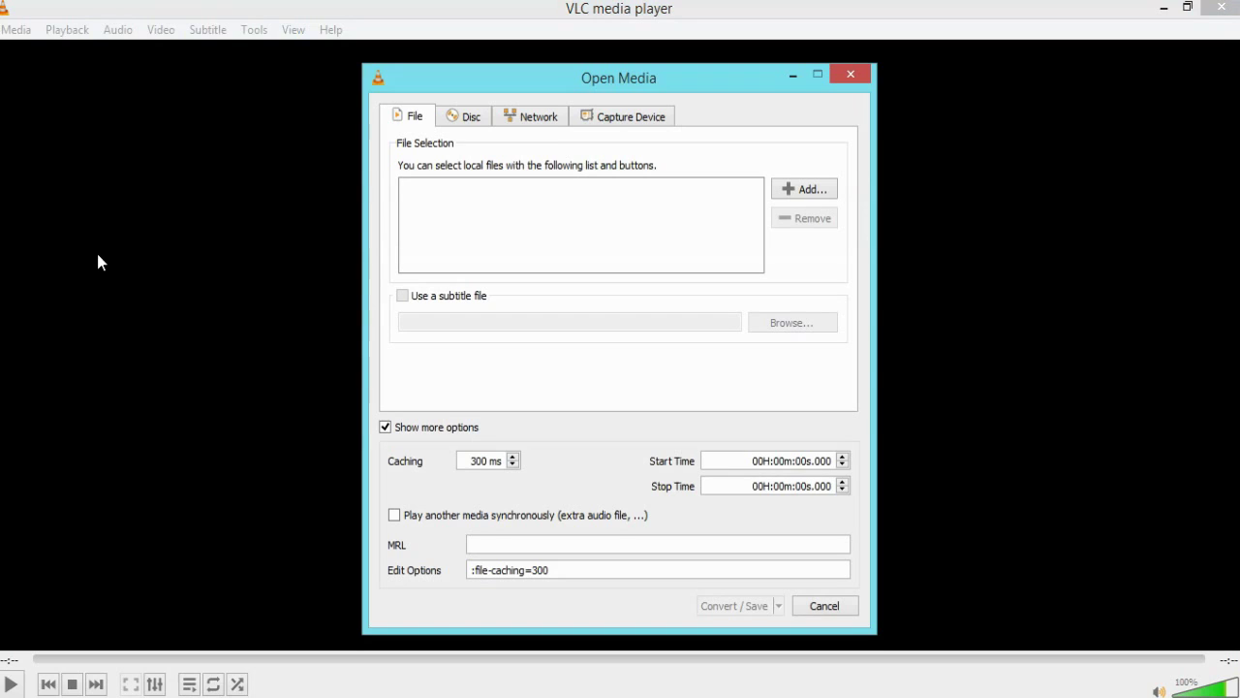
pyautogui.click(466, 118)
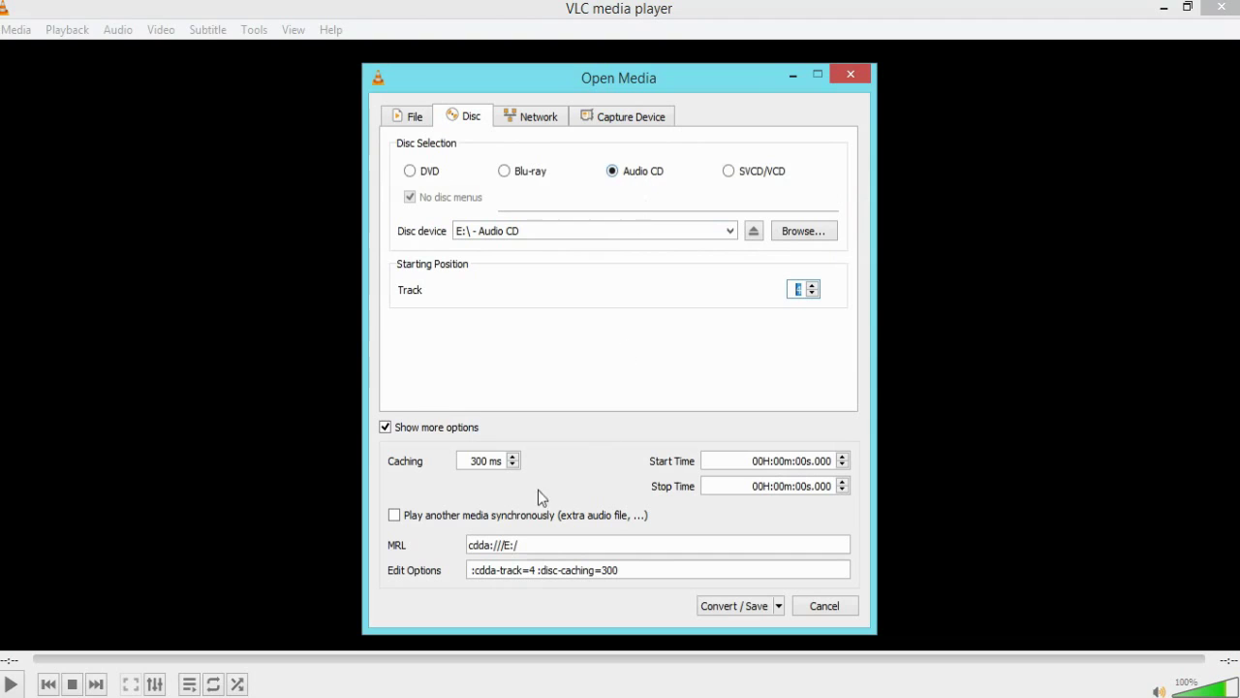
pyautogui.click(386, 428)
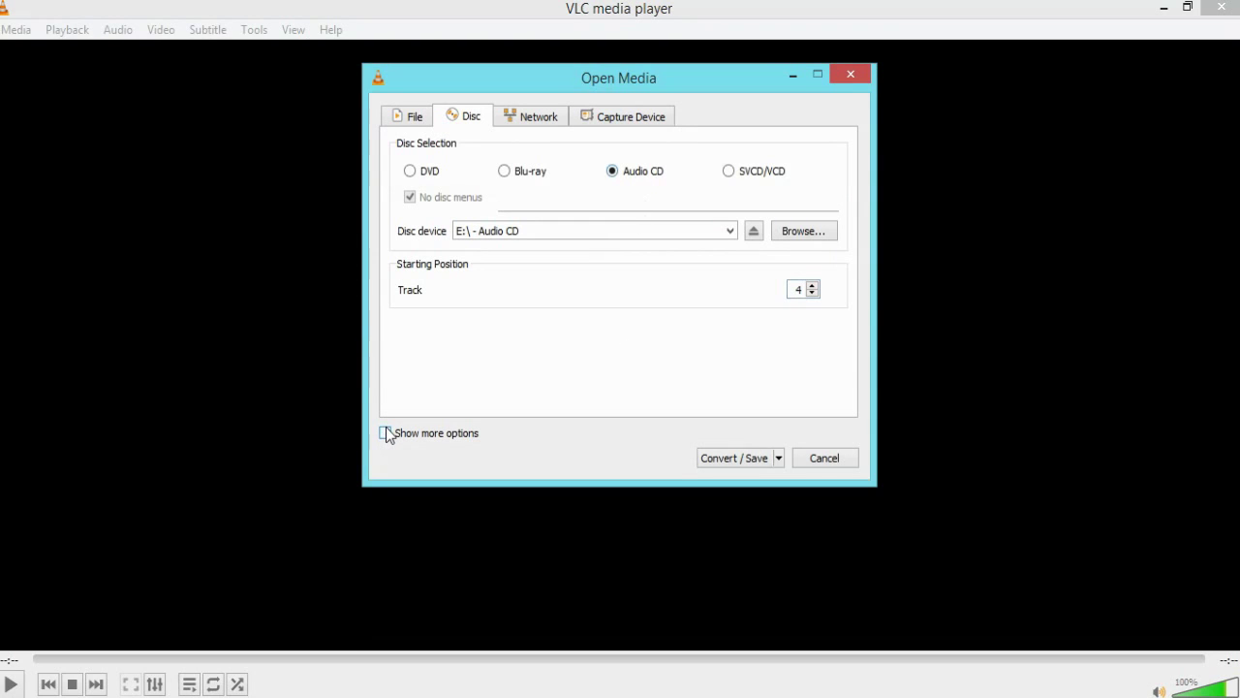
pyautogui.click(387, 433)
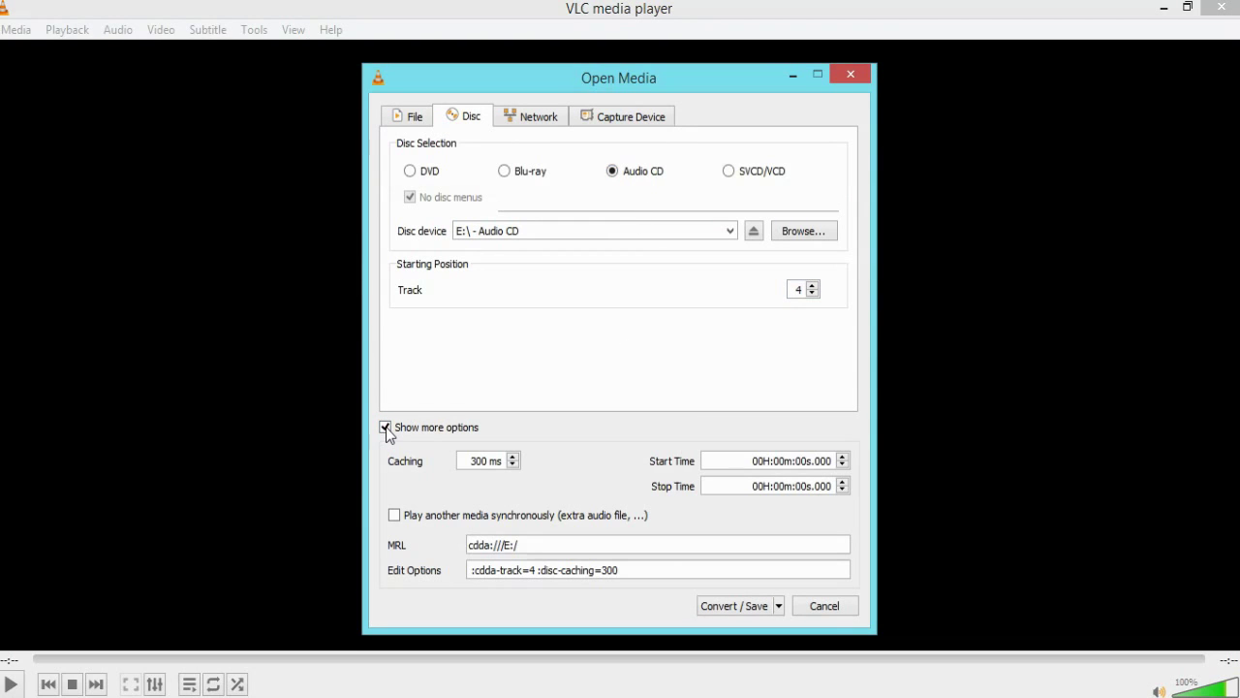
pyautogui.click(387, 428)
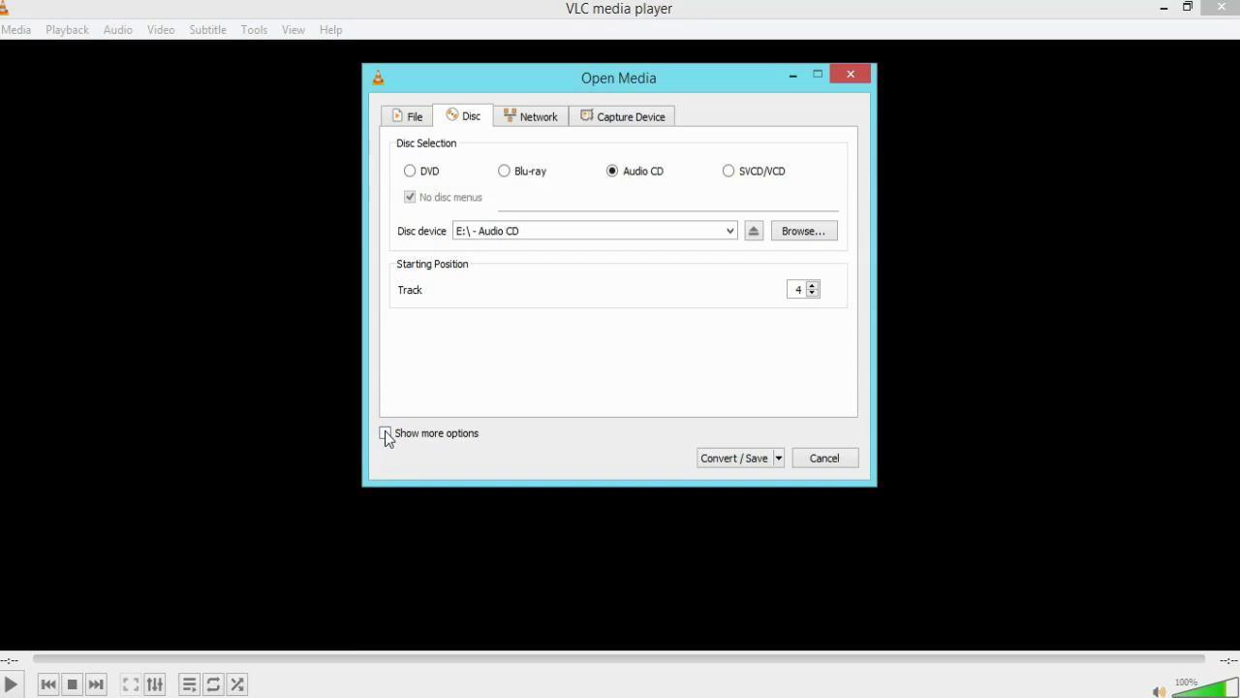
pyautogui.click(386, 433)
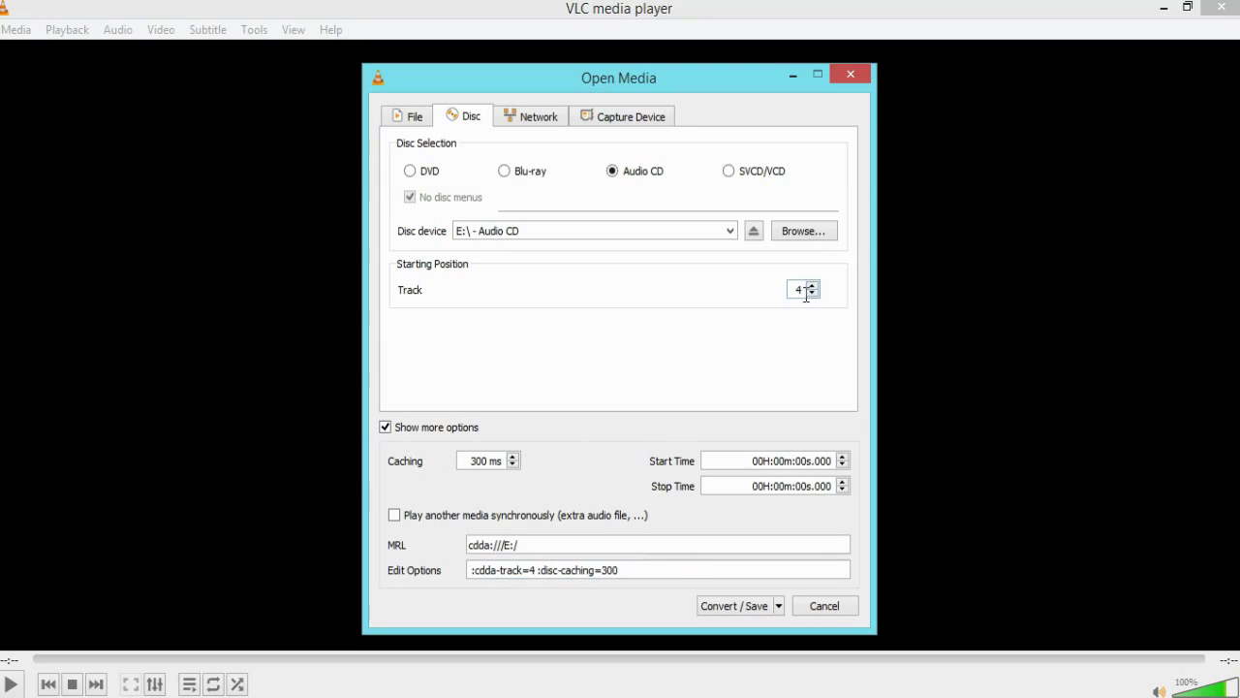
pyautogui.click(778, 605)
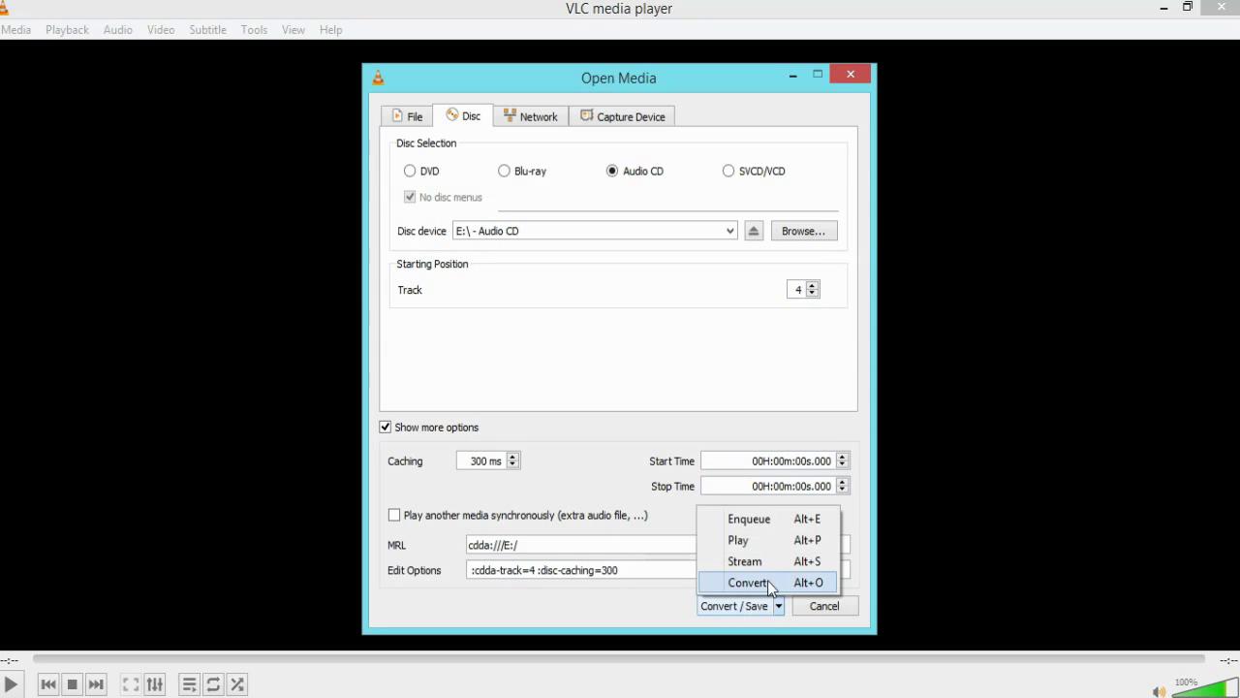
pyautogui.click(768, 581)
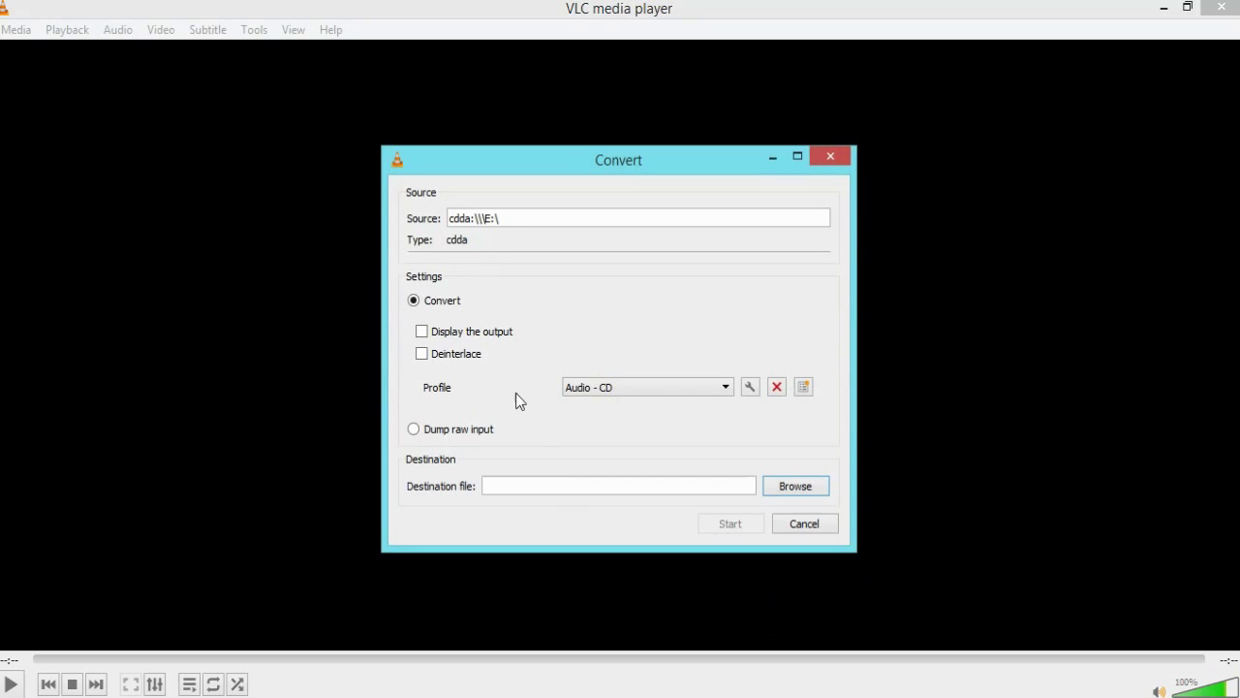
# Set the conversion profile to Audio - CD
pyautogui.click(725, 387)
pyautogui.scroll(2, 727, 439)
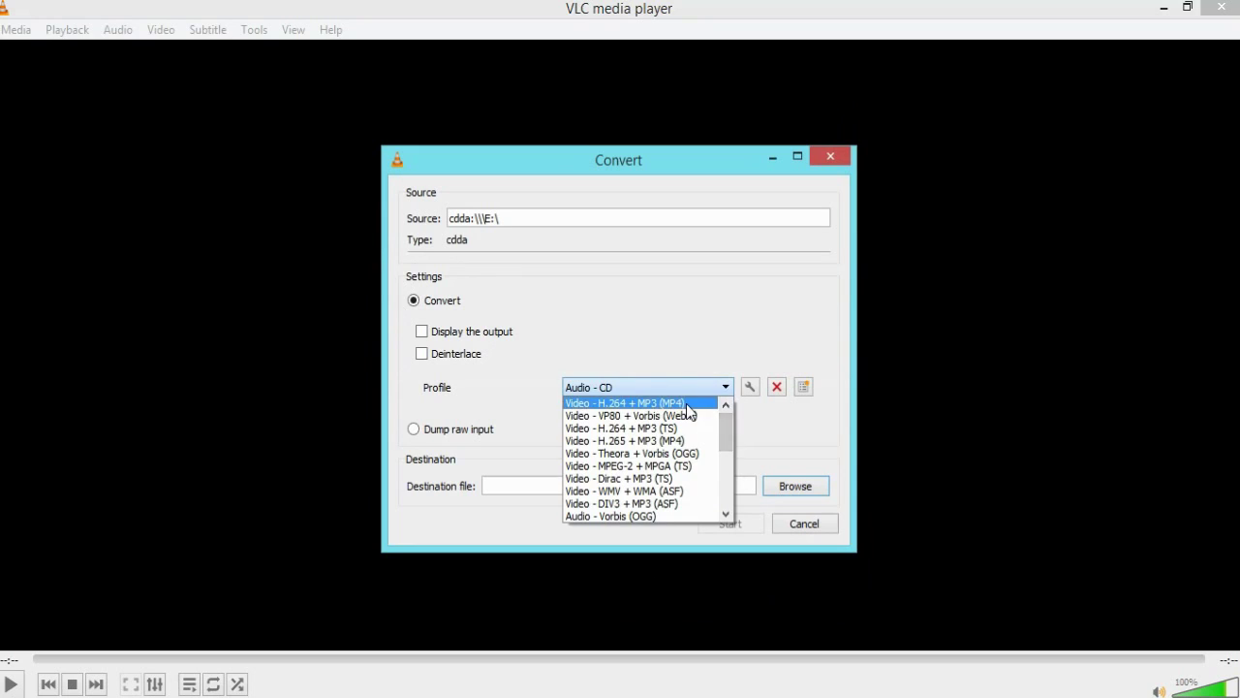
pyautogui.click(688, 403)
pyautogui.click(727, 387)
pyautogui.moveTo(728, 423); pyautogui.dragTo(726, 451)
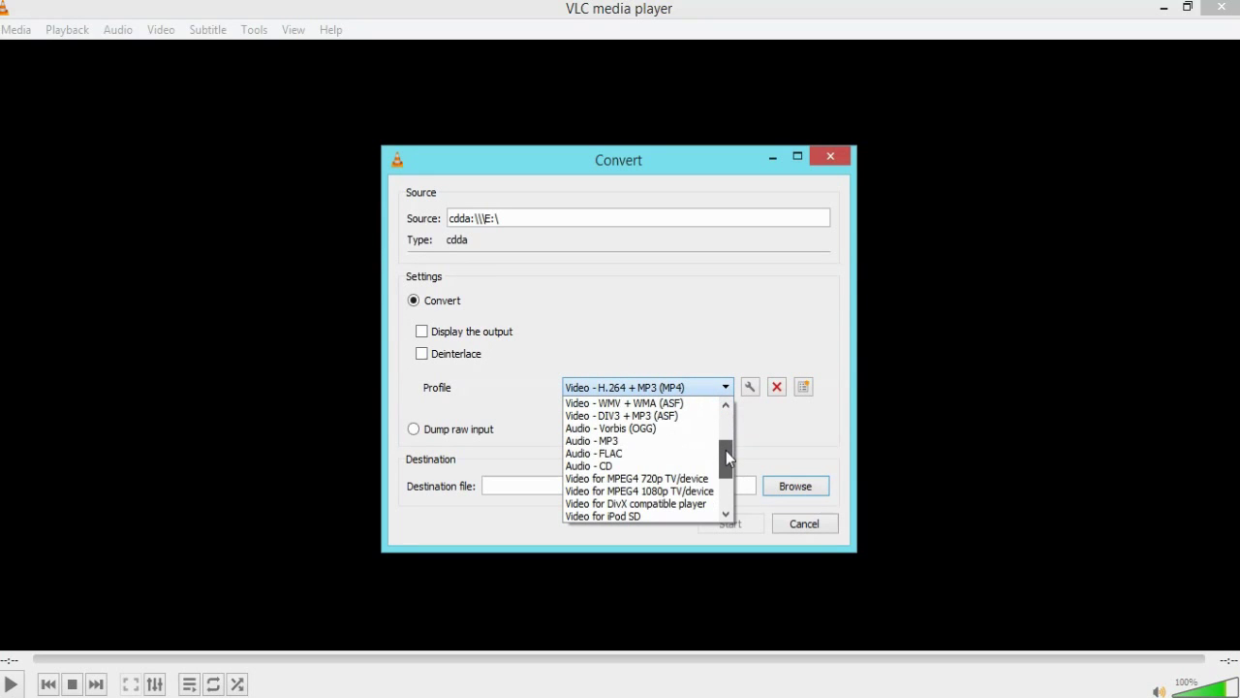
pyautogui.click(648, 468)
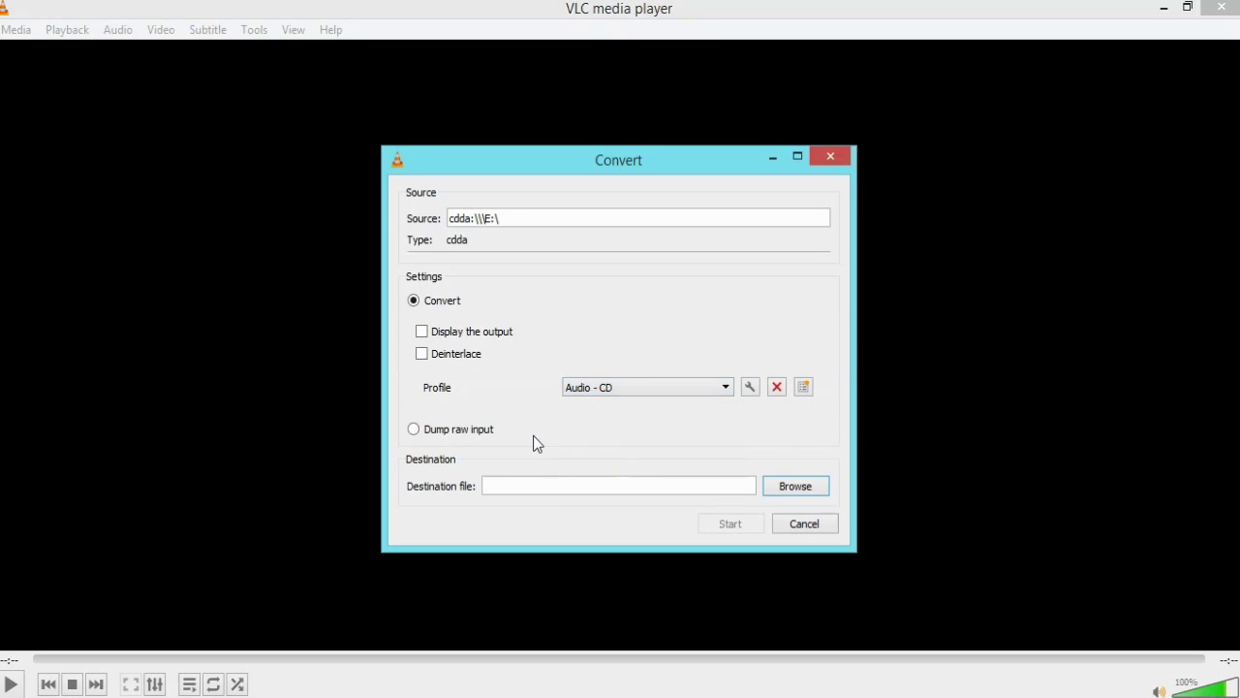
# Check the encapsulation, audio codec and video codec settings of the Audio - CD profile and save the profile
pyautogui.click(751, 388)
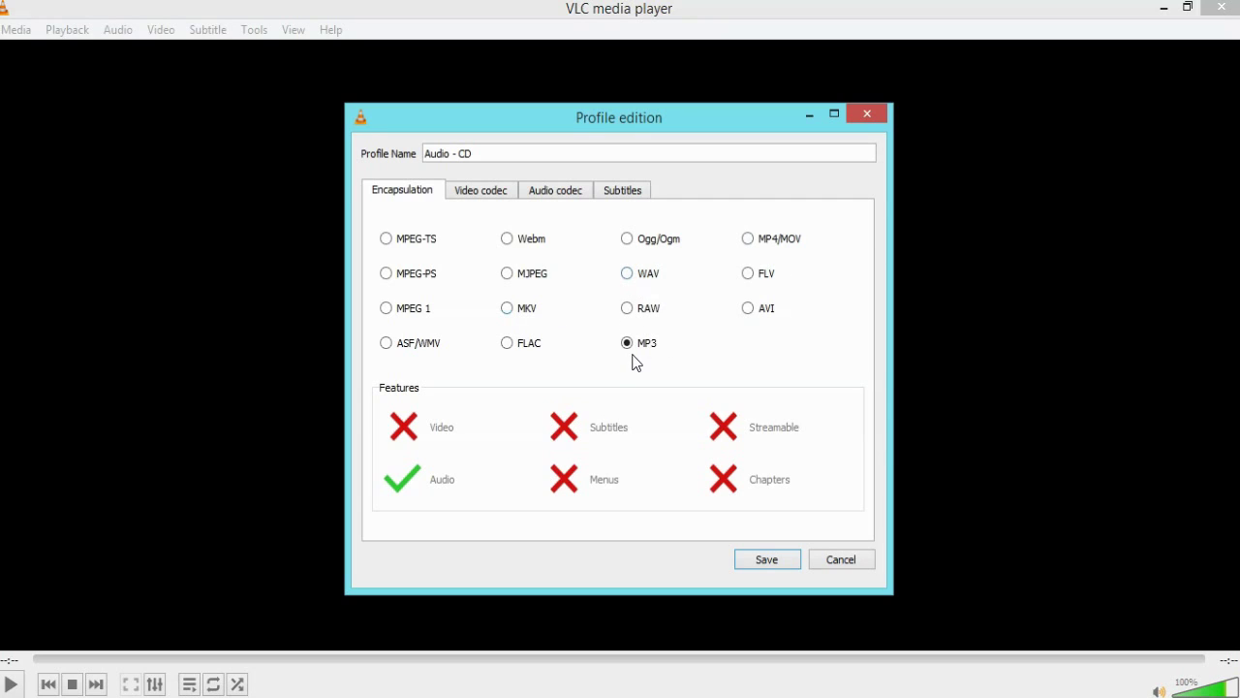
pyautogui.click(567, 194)
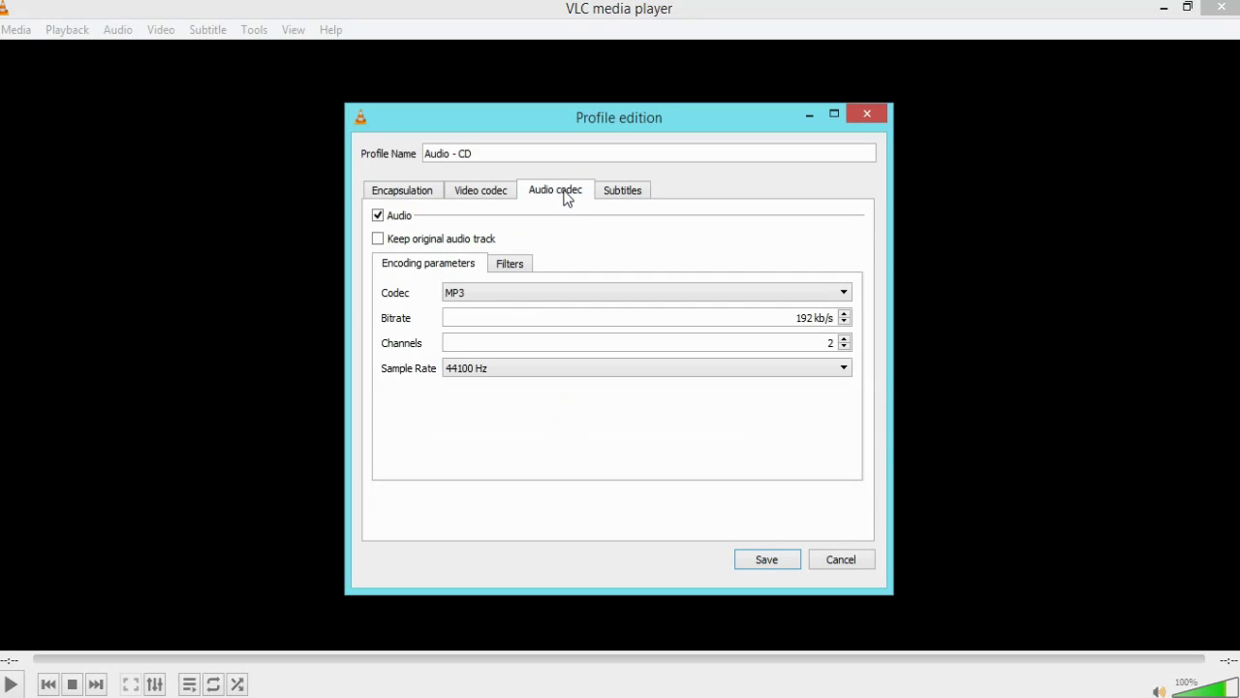
pyautogui.click(844, 291)
pyautogui.click(844, 292)
pyautogui.click(476, 191)
pyautogui.click(416, 193)
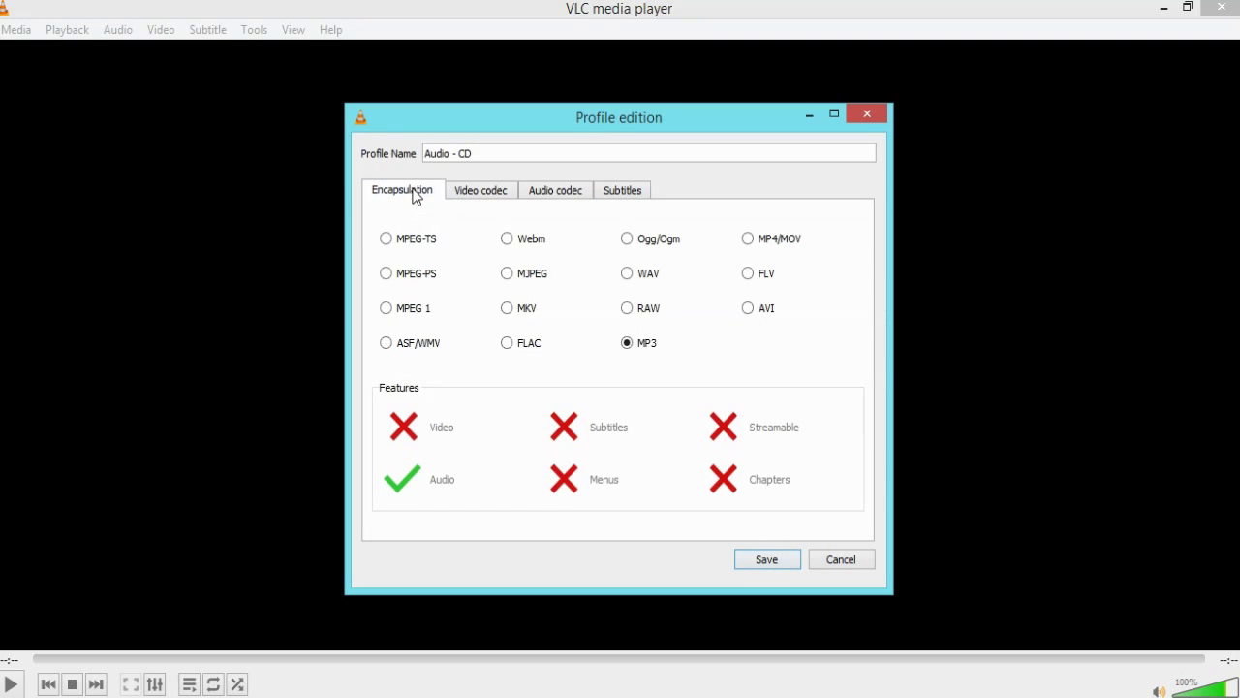
pyautogui.click(779, 559)
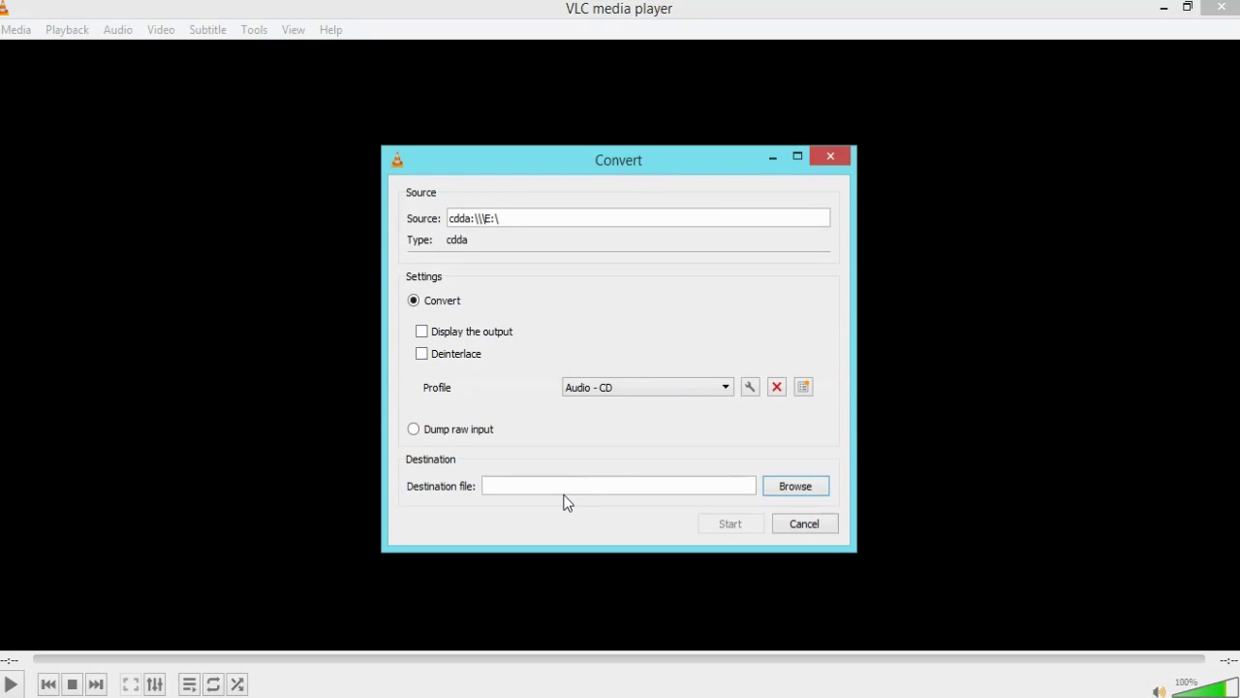
# Set the destination to Track 4 Down Came The Rain in the ELO - From Out of Nowhere music folder and start the conversion
pyautogui.click(815, 489)
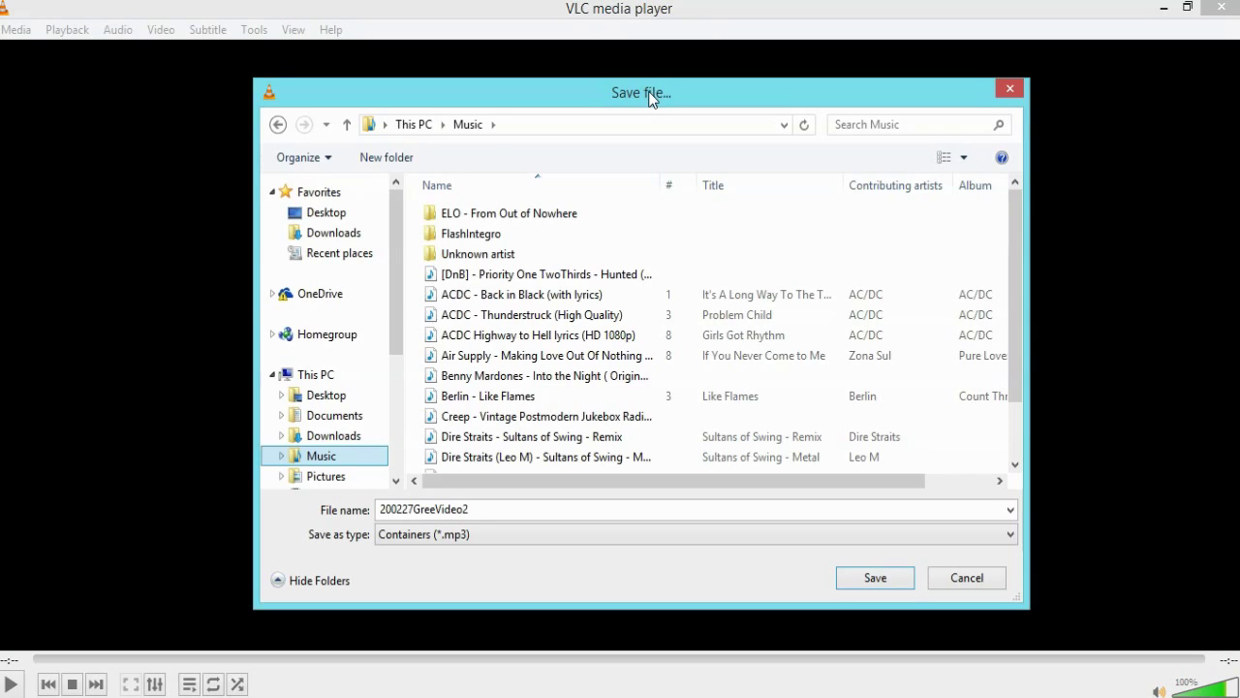
pyautogui.click(281, 457)
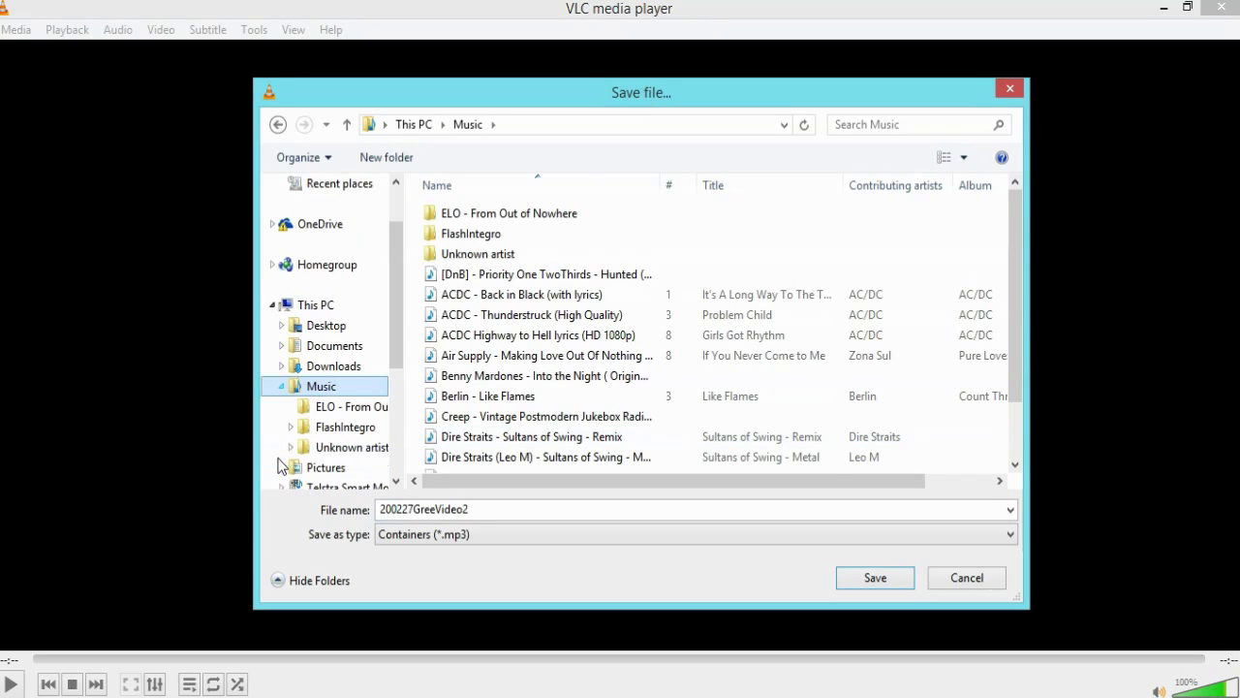
pyautogui.click(344, 407)
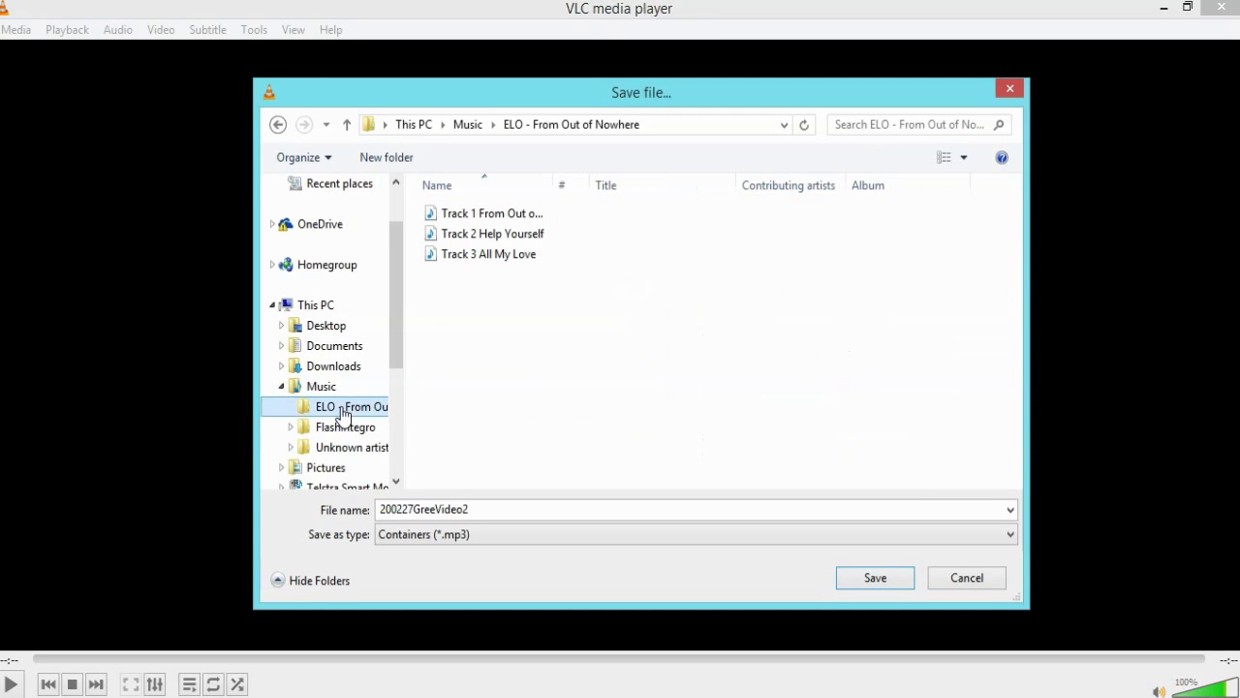
pyautogui.click(519, 509)
pyautogui.write('Track 4')
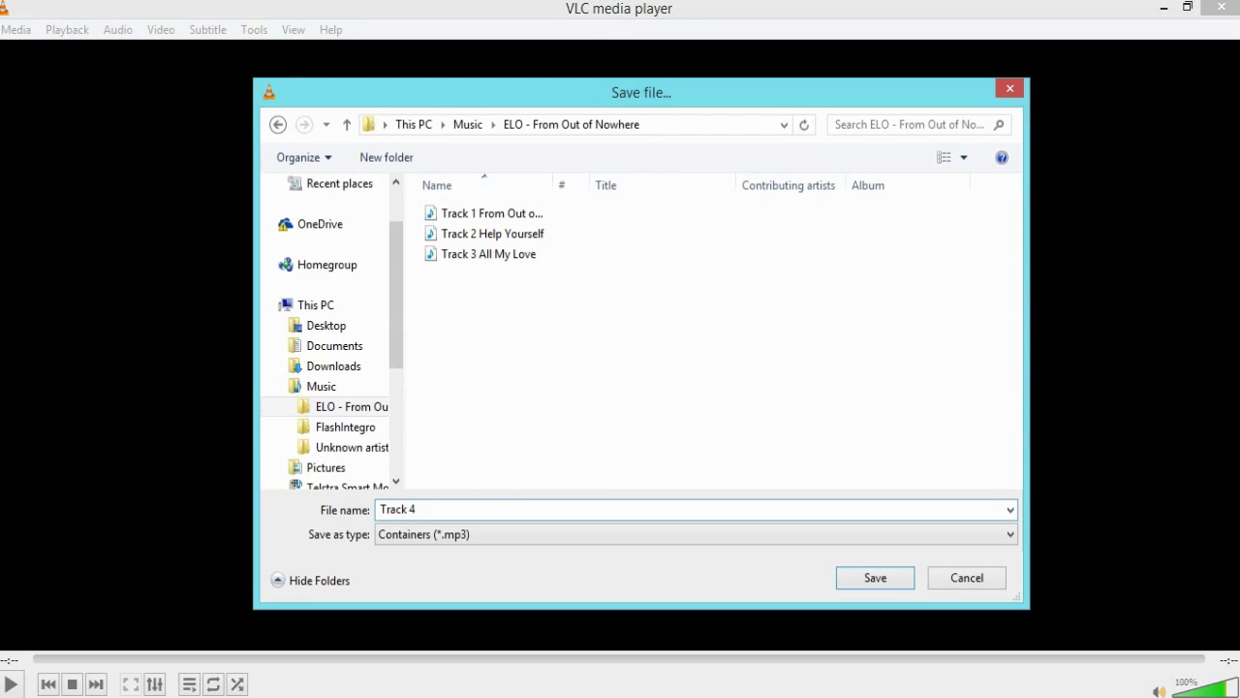
pyautogui.write(' Down Came The Rain')
pyautogui.click(853, 578)
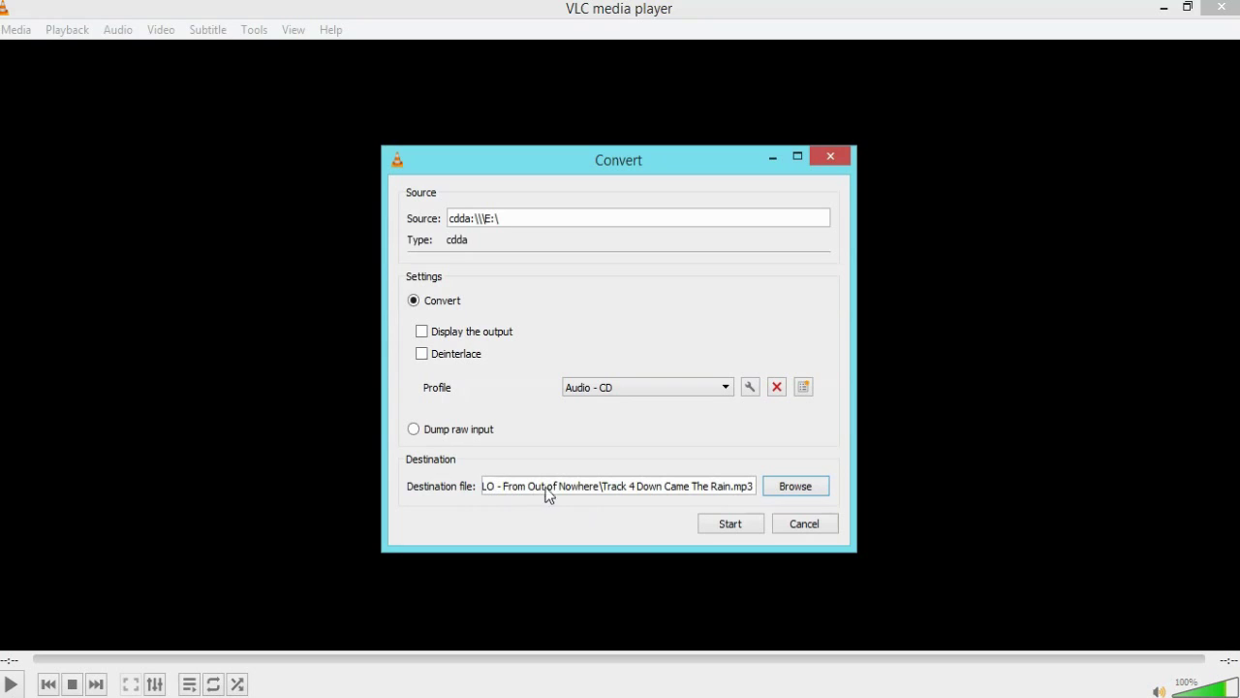
pyautogui.click(732, 528)
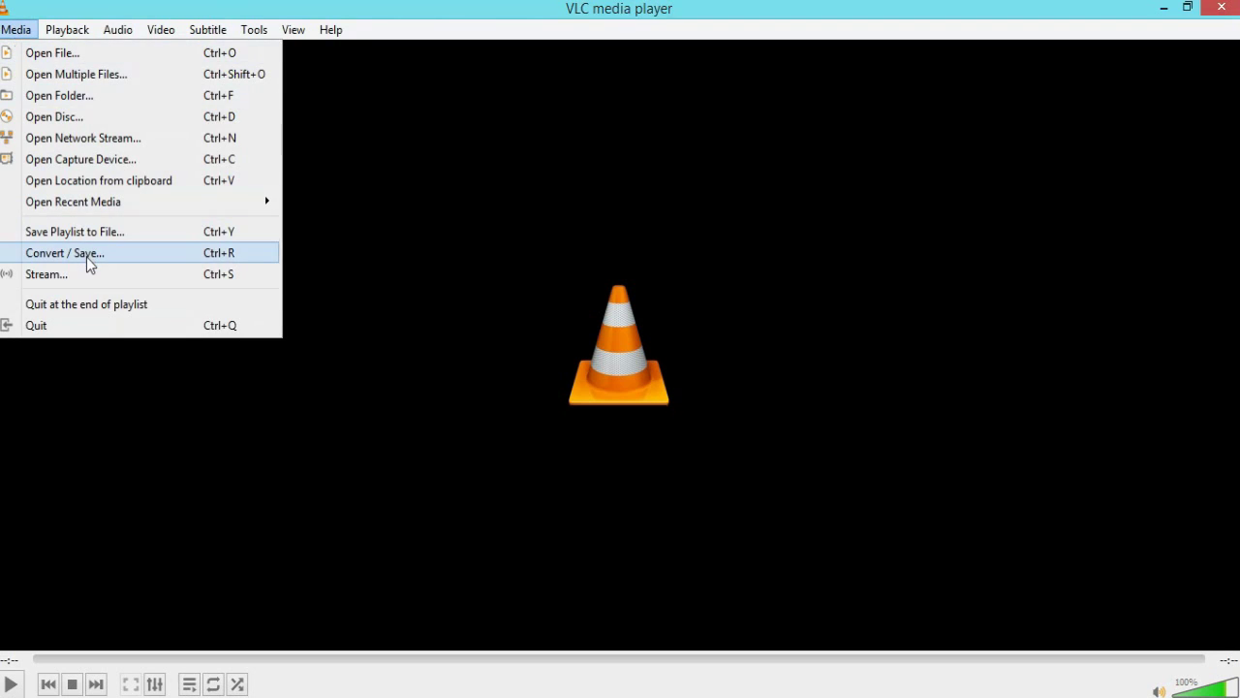
# Open the audio CD in drive E: again as the source for another track conversion
pyautogui.click(87, 254)
pyautogui.click(465, 118)
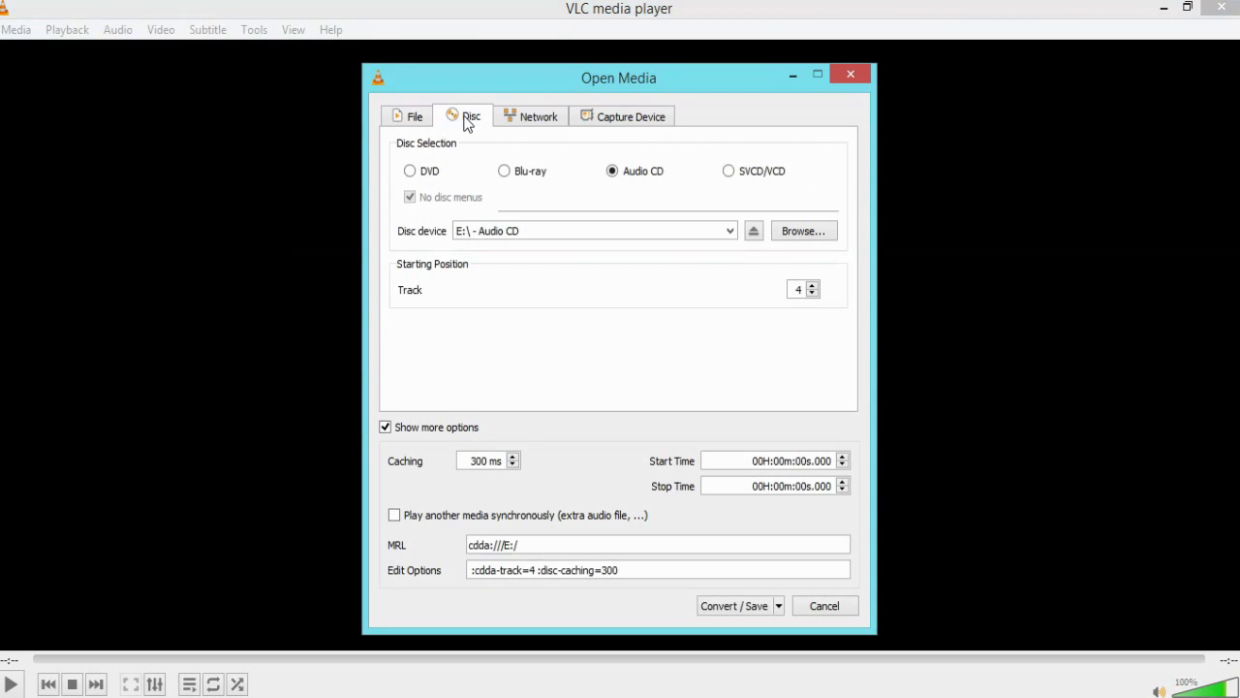
pyautogui.click(778, 606)
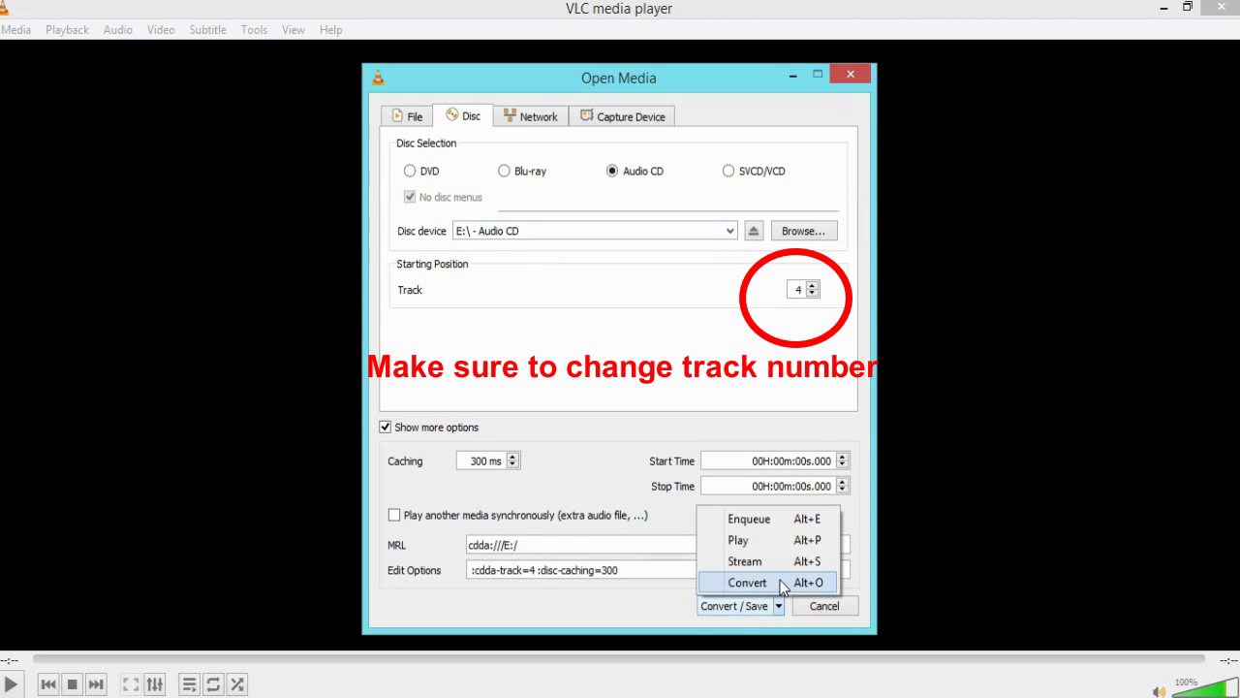
pyautogui.click(780, 581)
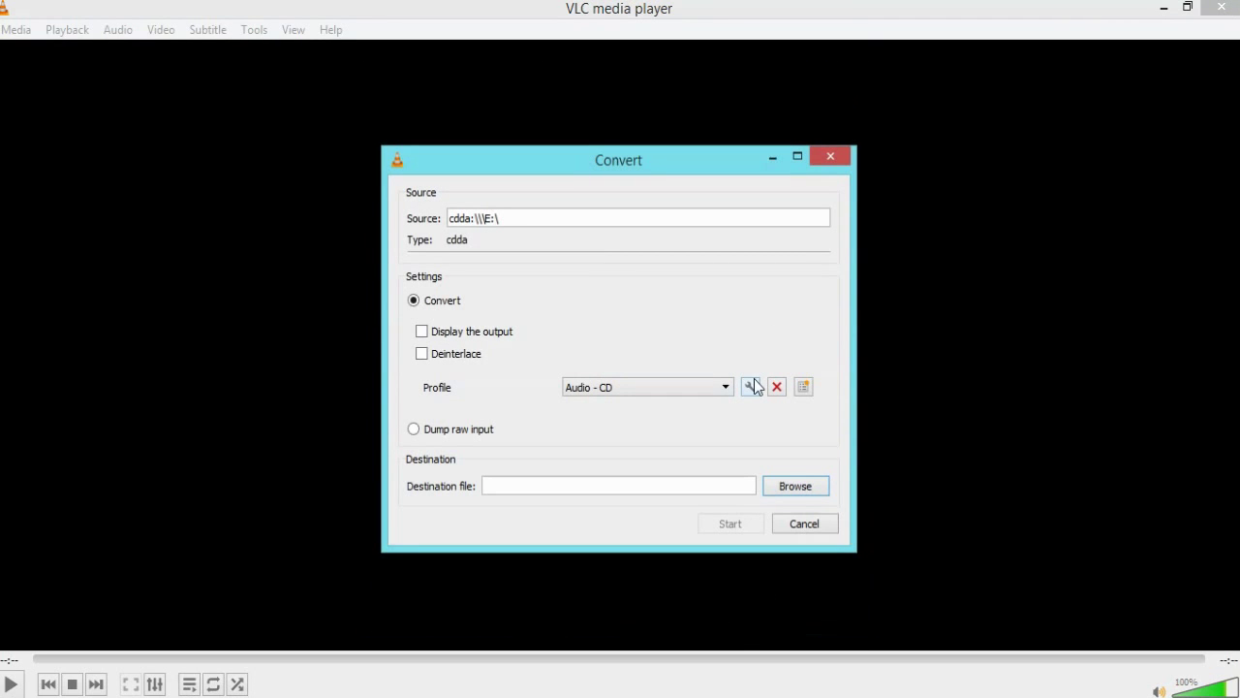
# Set the destination file to Track 5 Losing You in the same album folder and start converting it
pyautogui.click(800, 487)
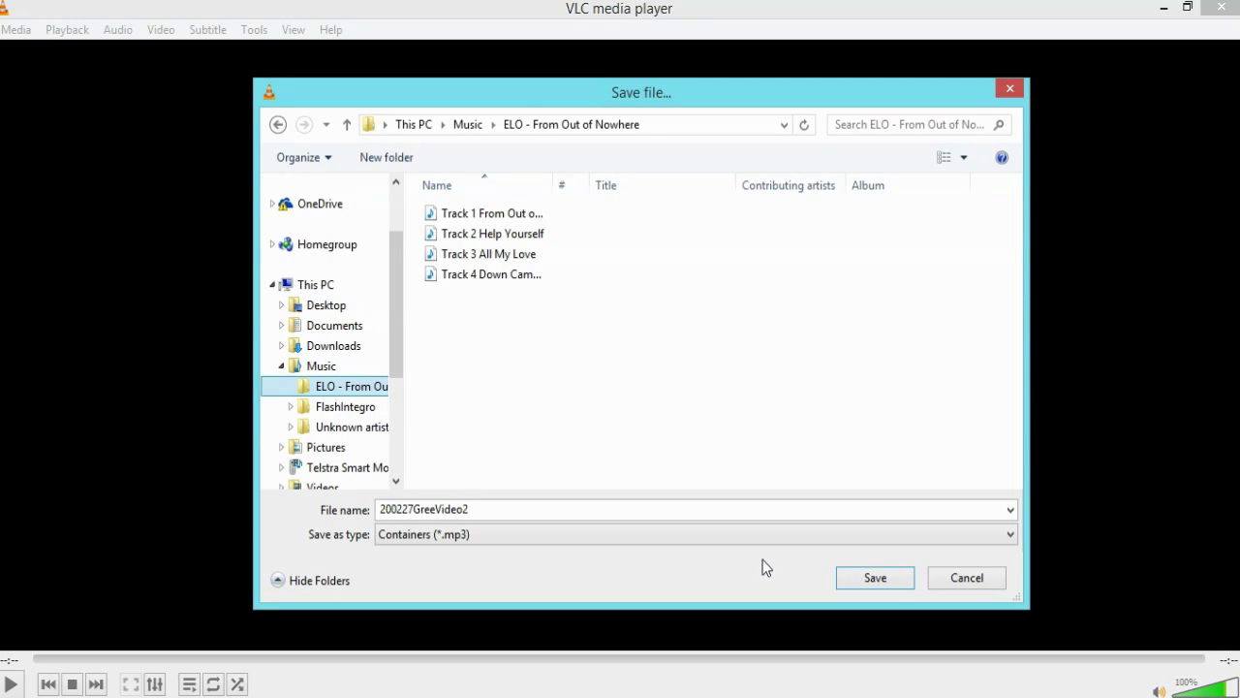
pyautogui.doubleClick(553, 508)
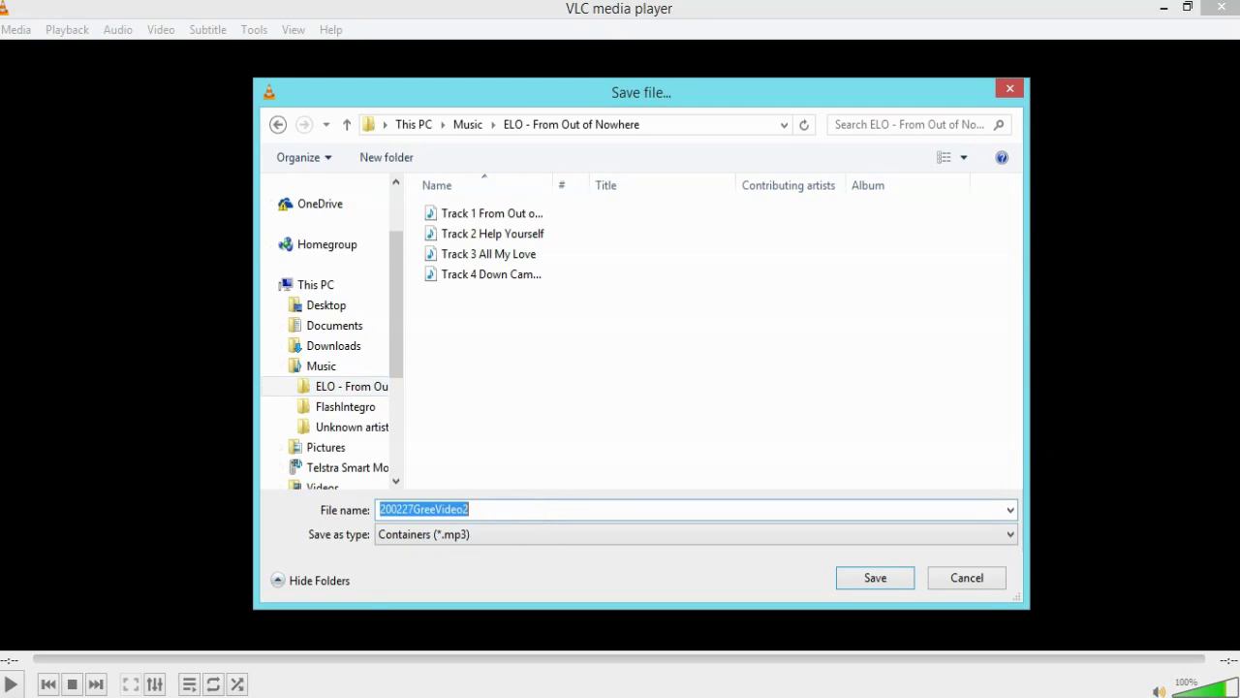
pyautogui.write('TRack ')
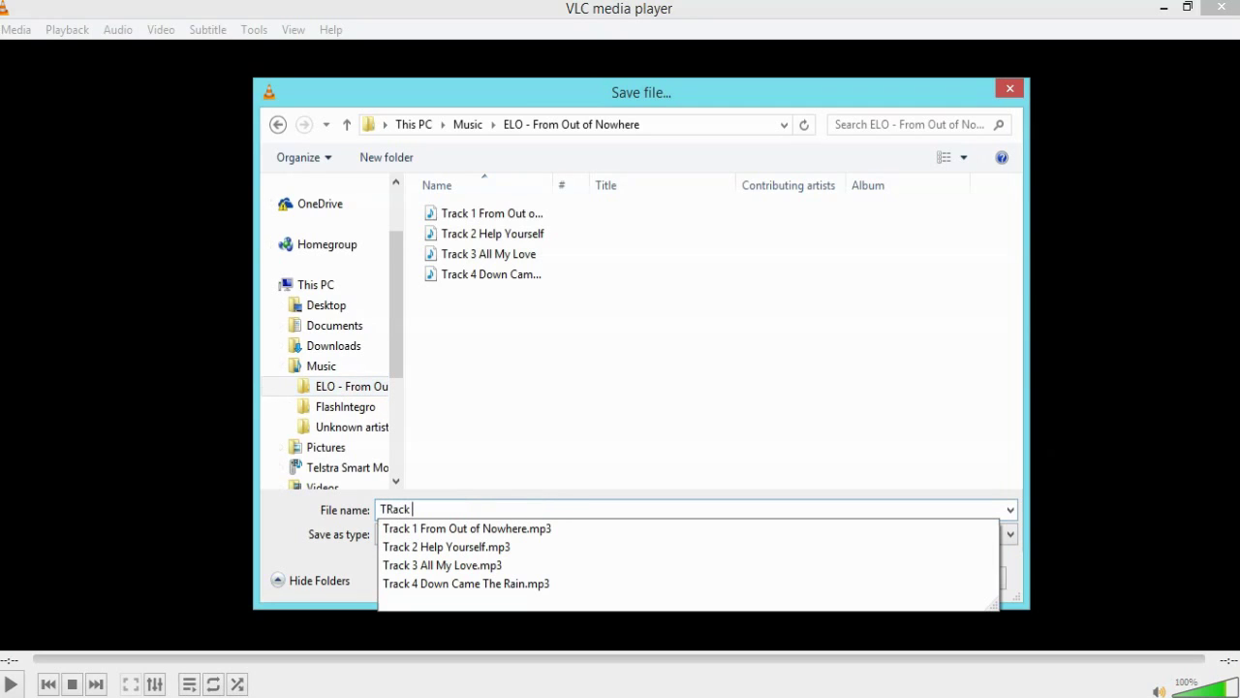
pyautogui.write('5')
pyautogui.press('BackSpace')
pyautogui.press('BackSpace')
pyautogui.press('BackSpace')
pyautogui.press('BackSpace')
pyautogui.press('BackSpace')
pyautogui.press('BackSpace')
pyautogui.write('rack 5')
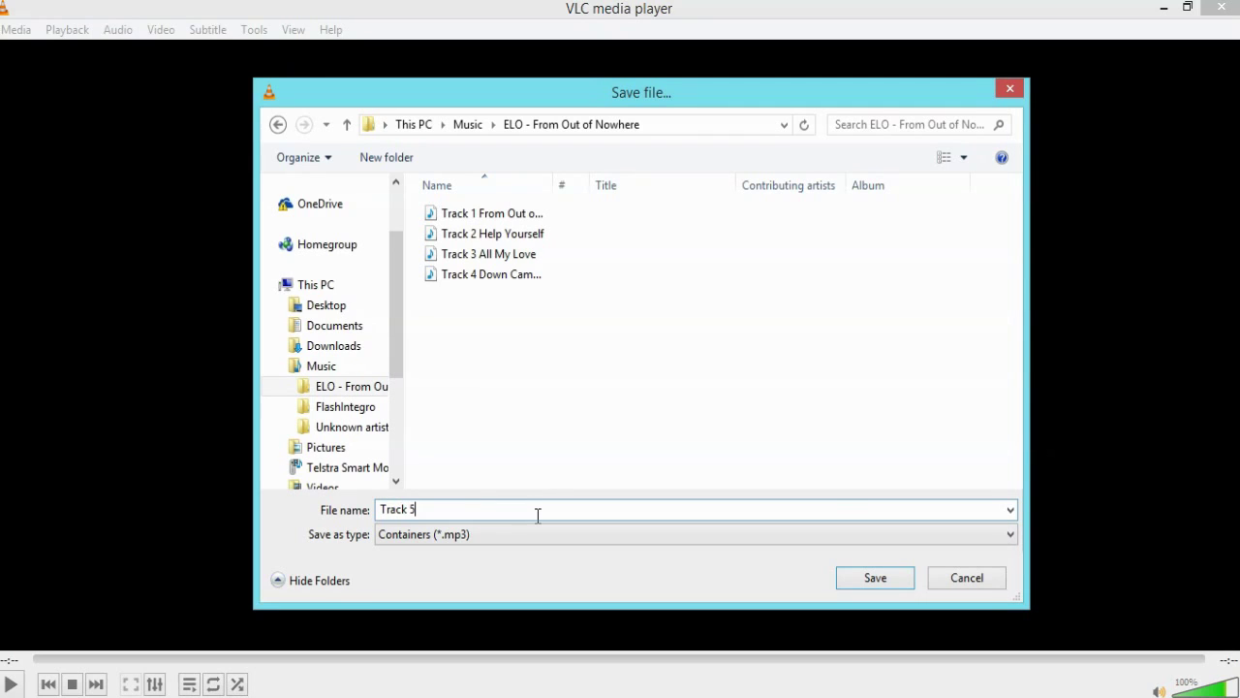
pyautogui.write(' Losing You')
pyautogui.click(874, 577)
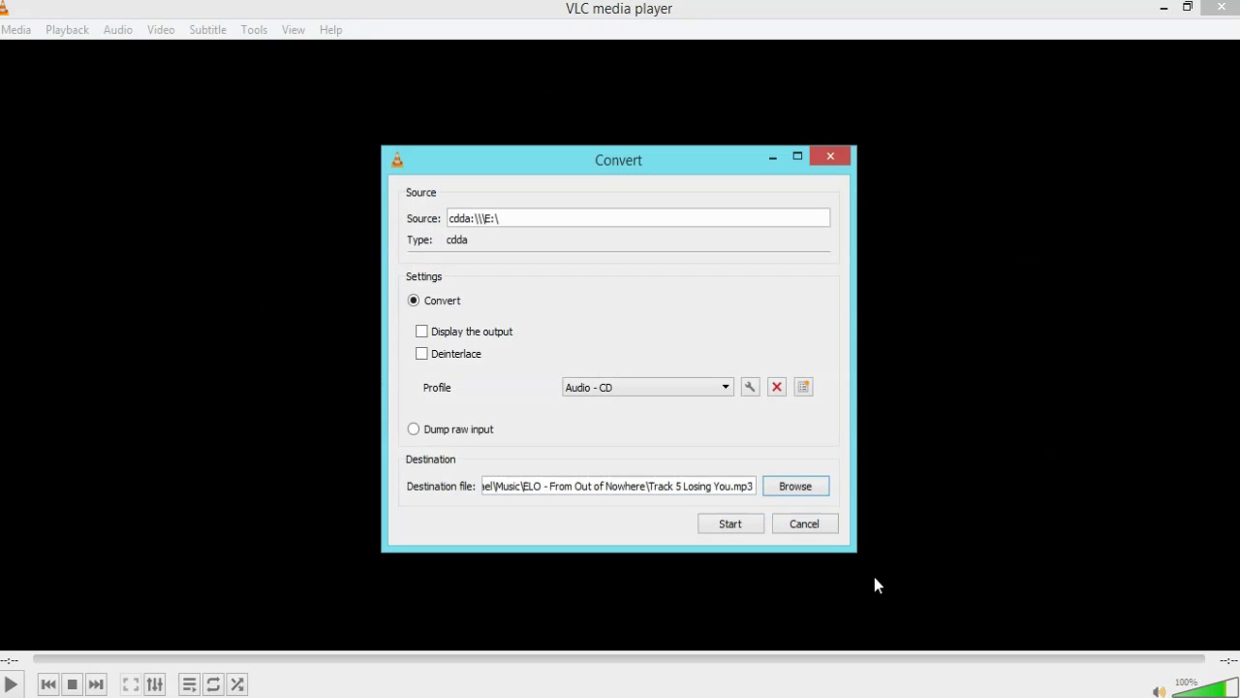
pyautogui.click(742, 523)
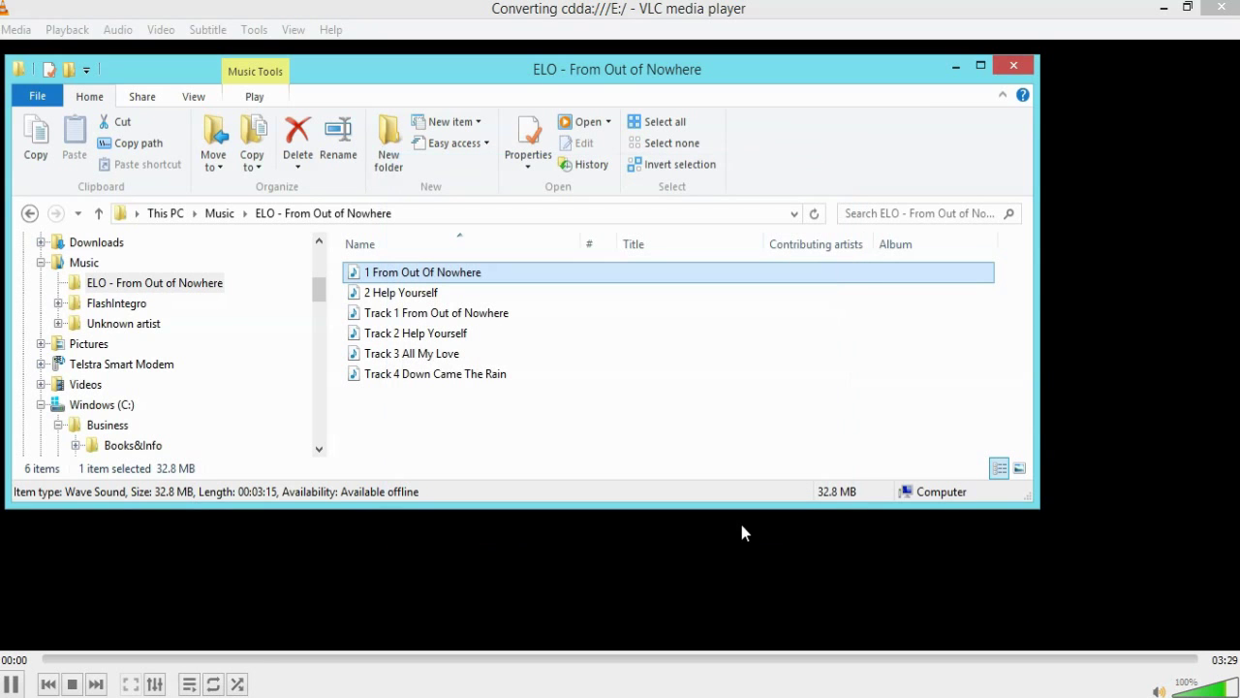